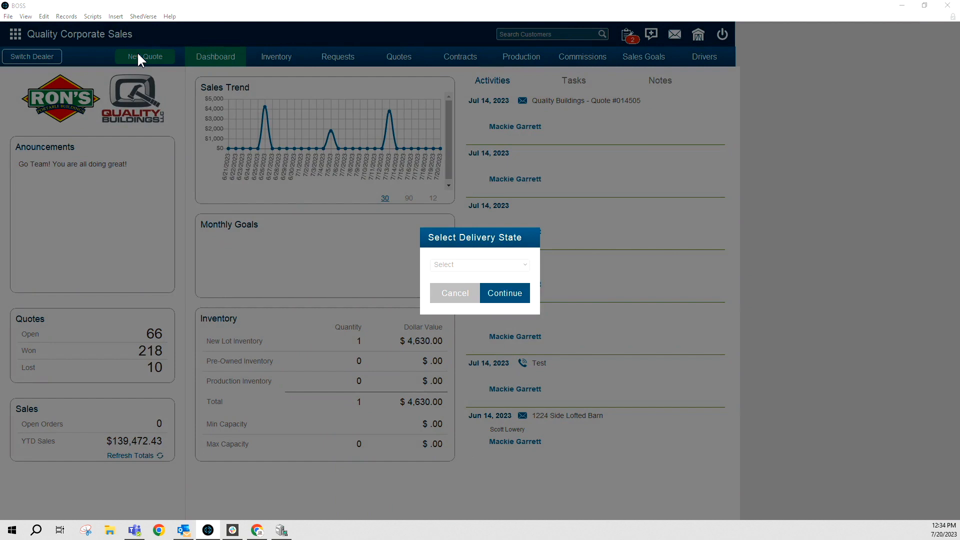
Choose OK as the delivery state and continue into new quote 014660
click(492, 264)
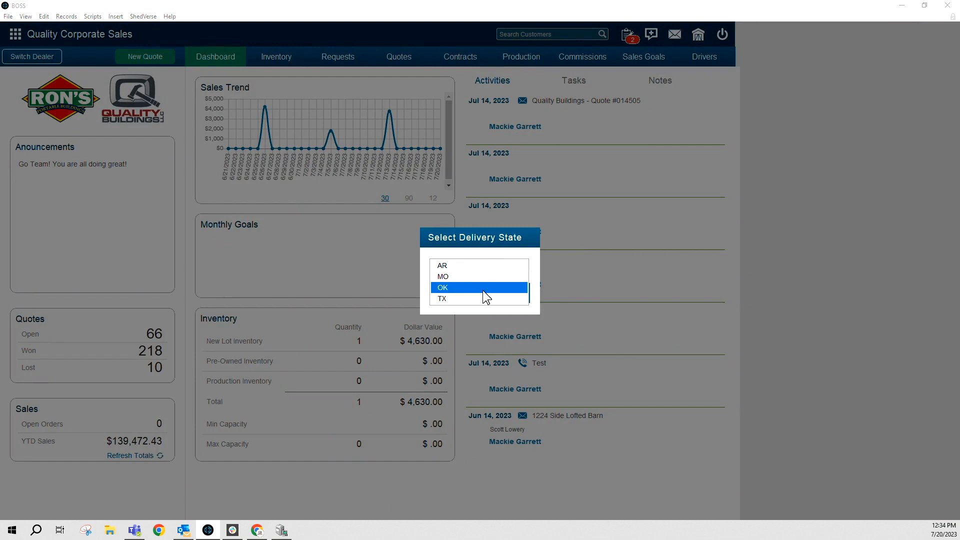
click(486, 288)
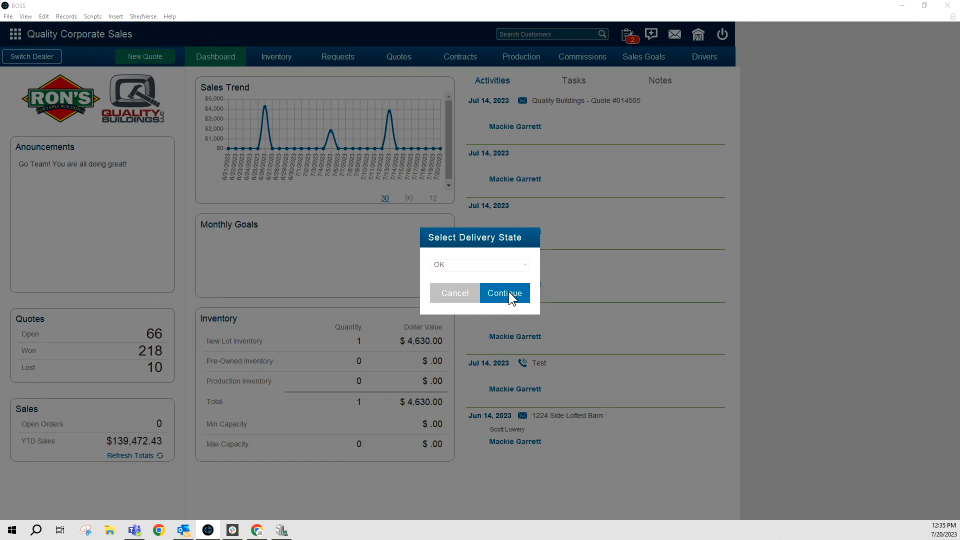
click(508, 292)
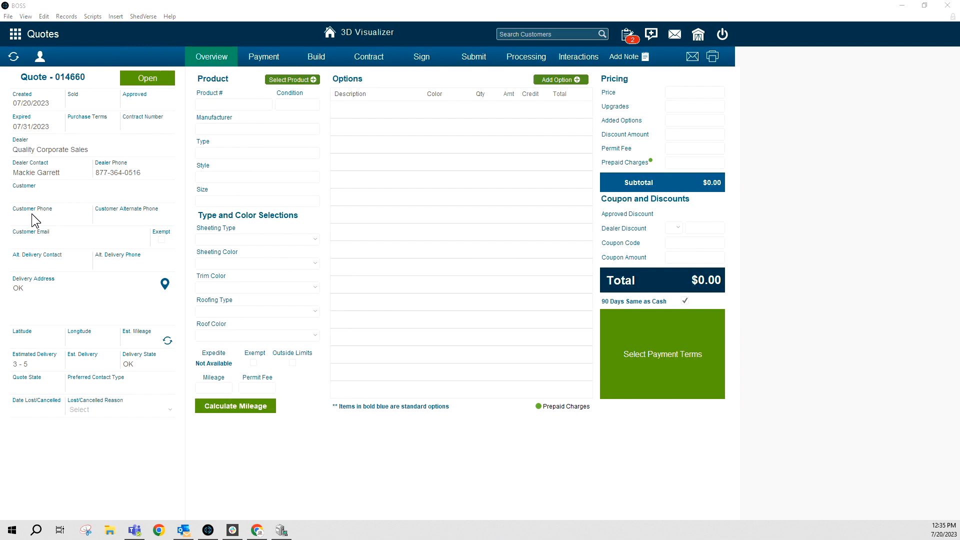
Open the customer lookup for quote 014660 and browse the existing customer list
click(41, 56)
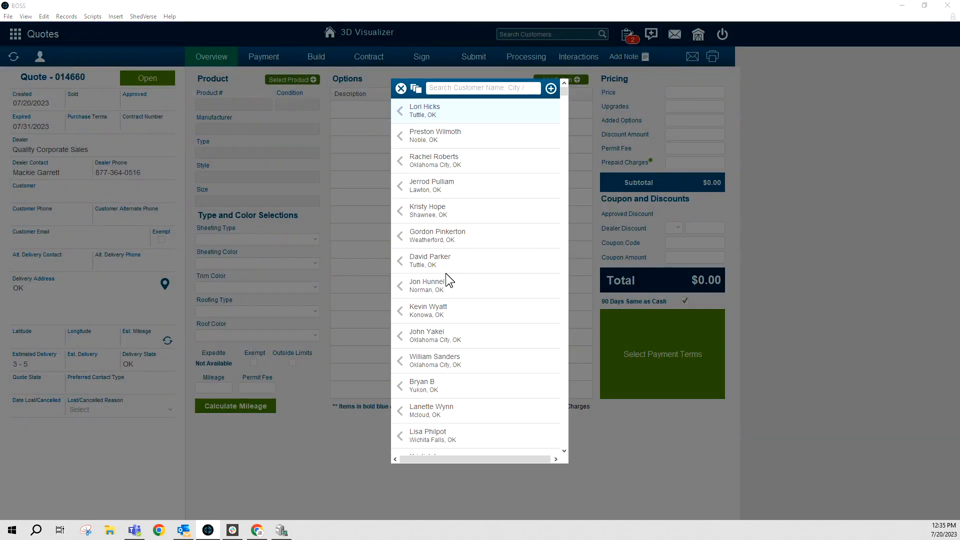
scroll(446, 273, down, 1)
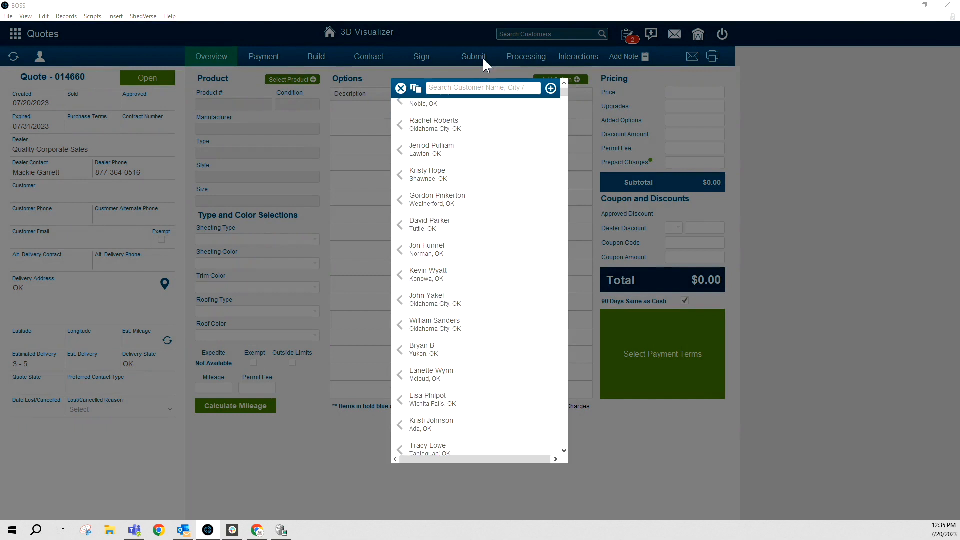
scroll(435, 282, down, 6)
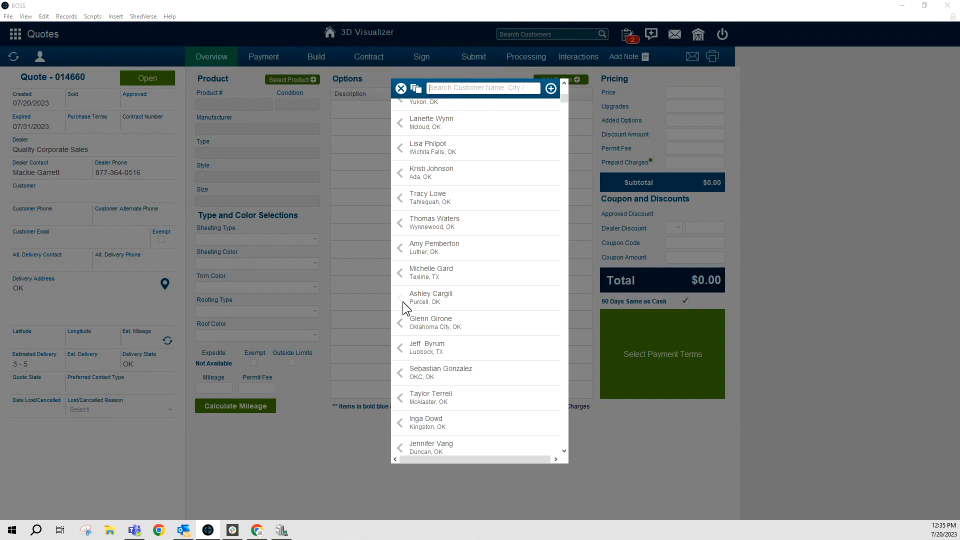
scroll(440, 247, up, 6)
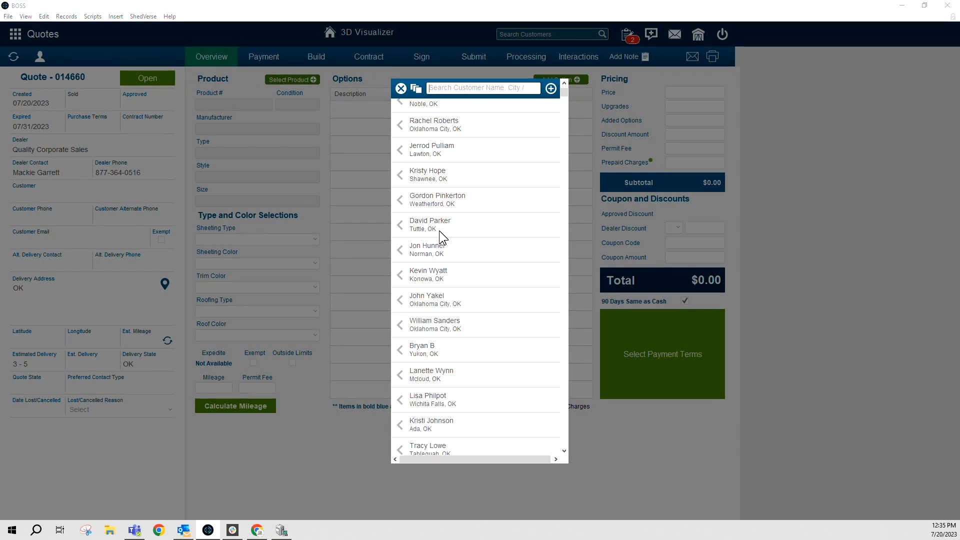
scroll(439, 230, up, 1)
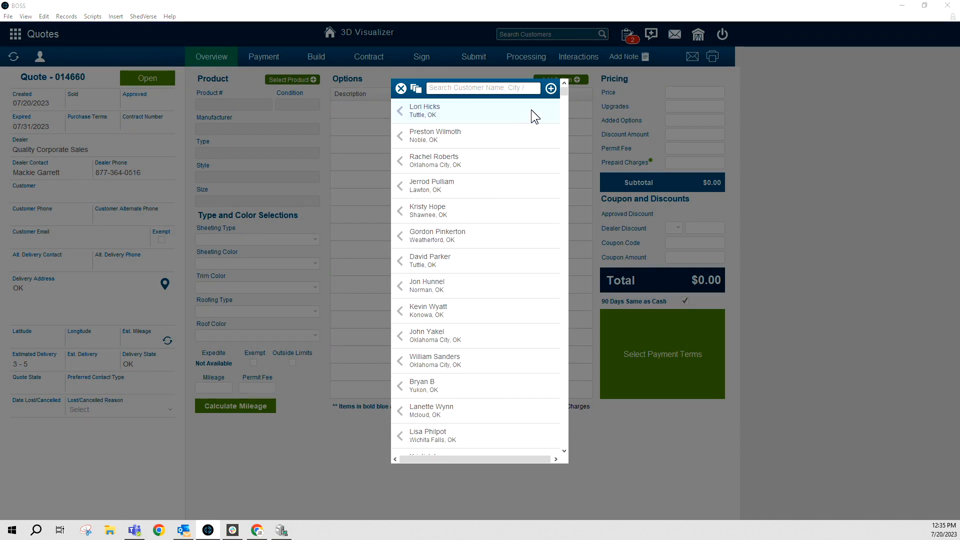
Start a new customer and enter their first name, last name and corrected ten-digit phone number
click(552, 90)
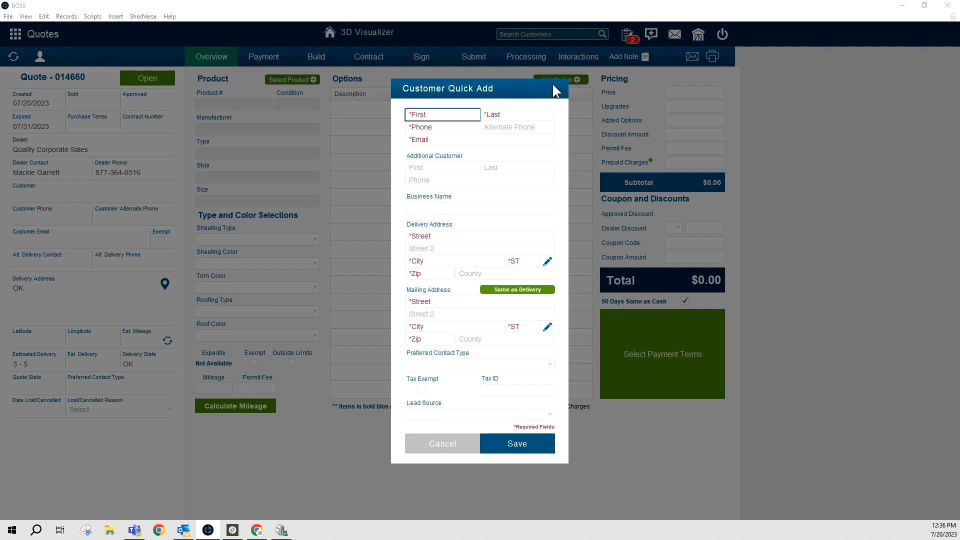
key(Tab)
key(Tab)
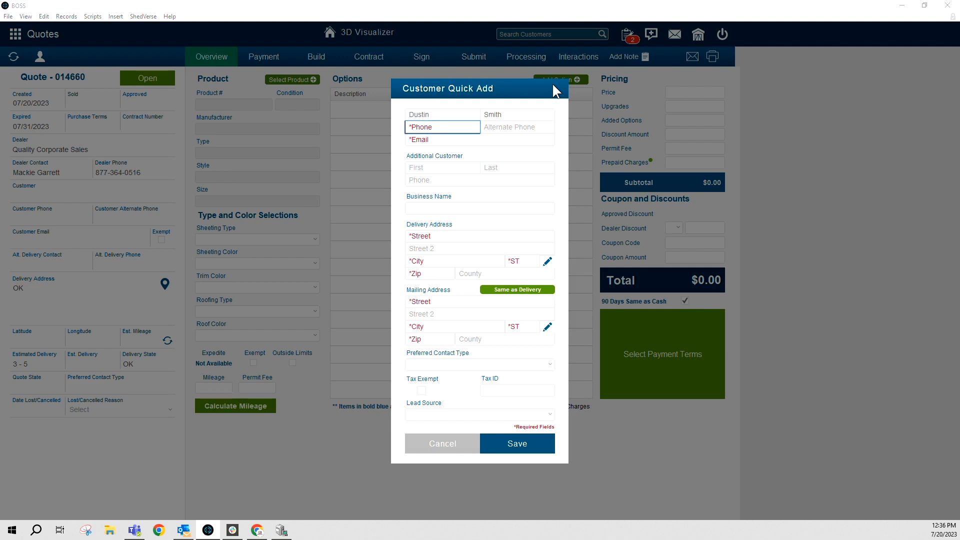
text(000000000)
key(ctrl+a)
key(BackSpace)
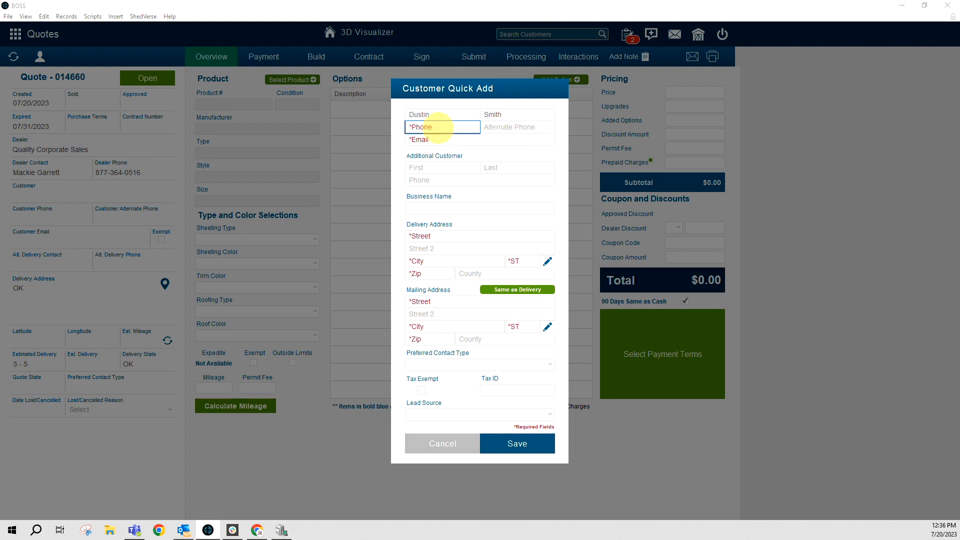
text(0000)
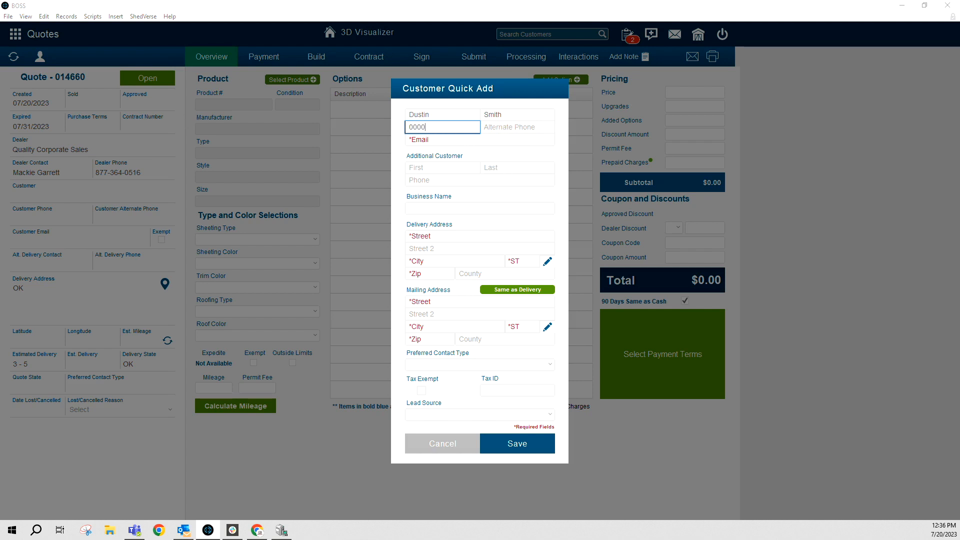
text(000000)
Enter the customer's e-mail address and move down to the delivery street field
click(417, 143)
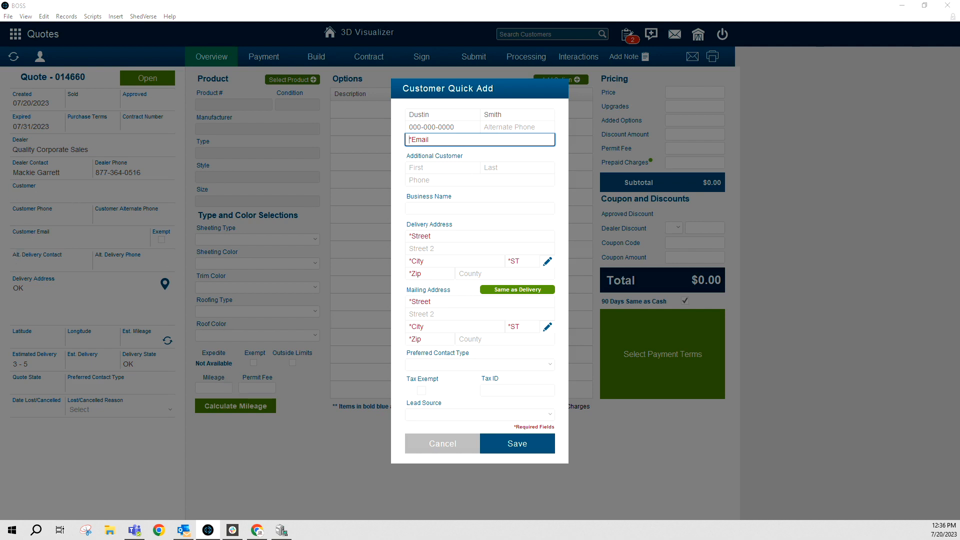
click(475, 136)
key(Tab)
key(Tab)
click(457, 165)
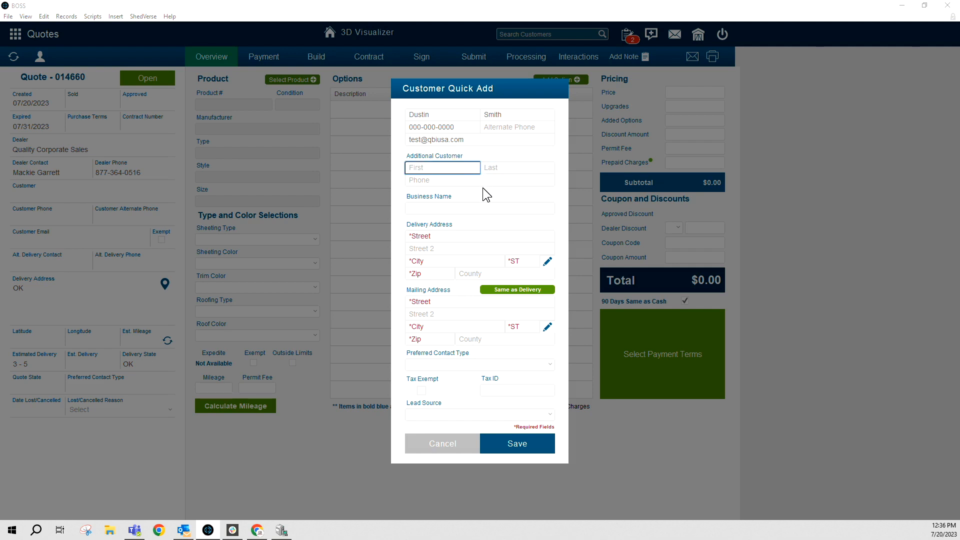
click(475, 179)
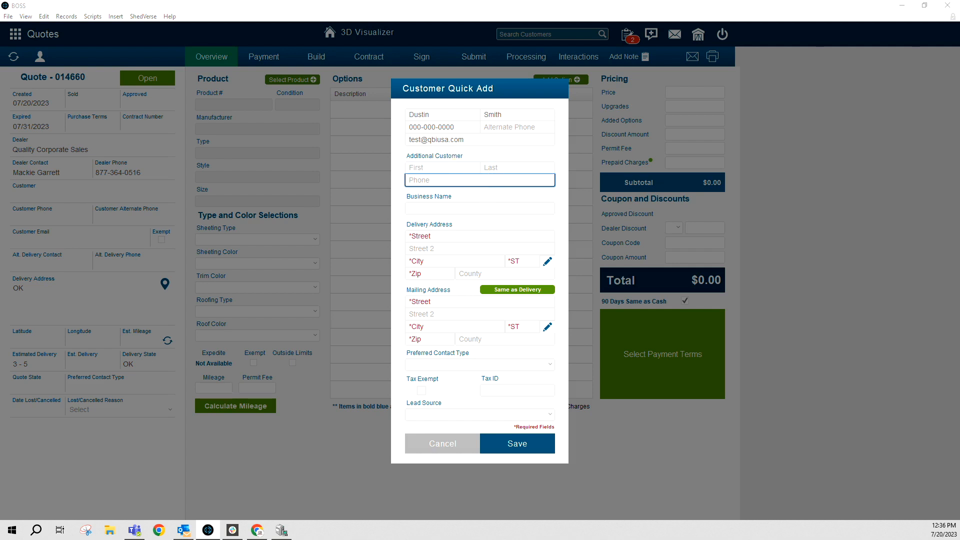
click(528, 208)
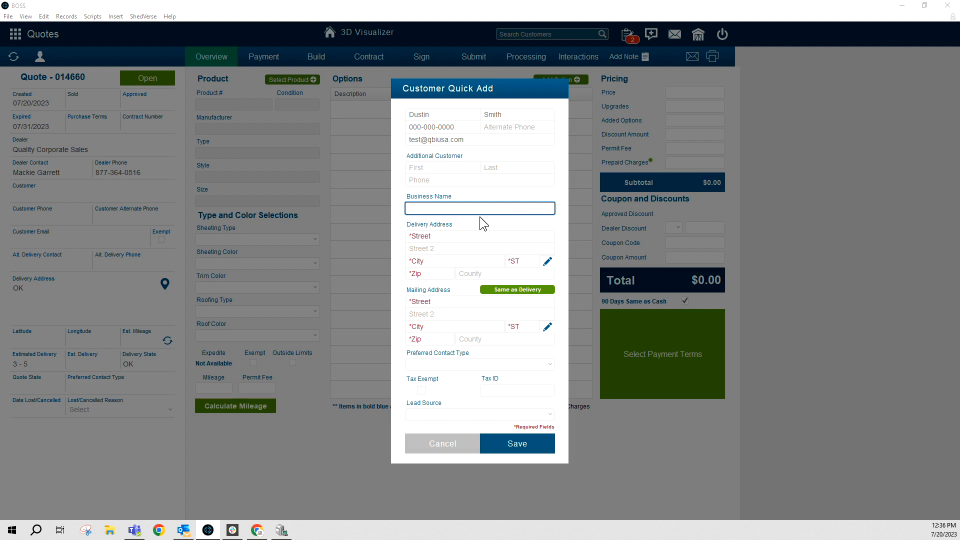
click(459, 235)
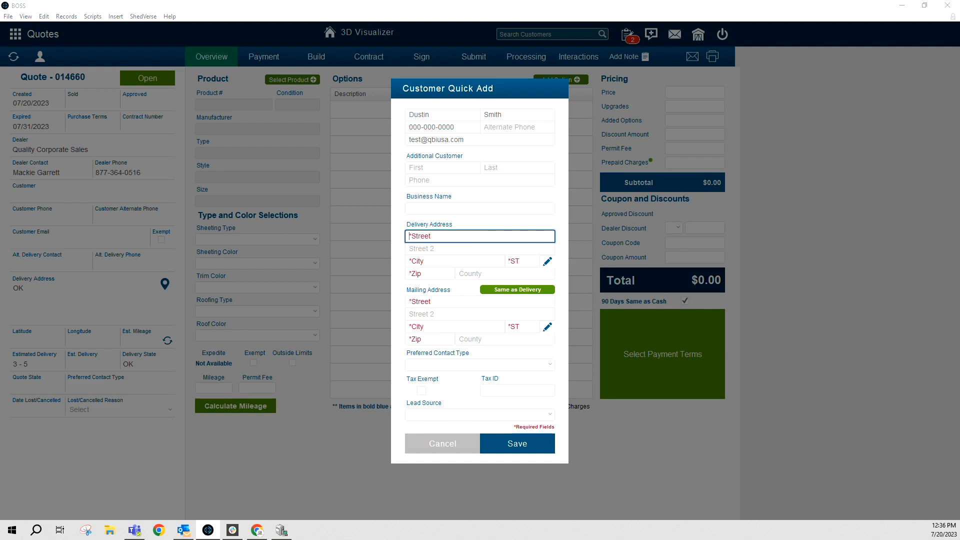
Fill in the delivery street, corrected city, Oklahoma state and ZIP code
key(Tab)
text(Nprman)
key(Tab)
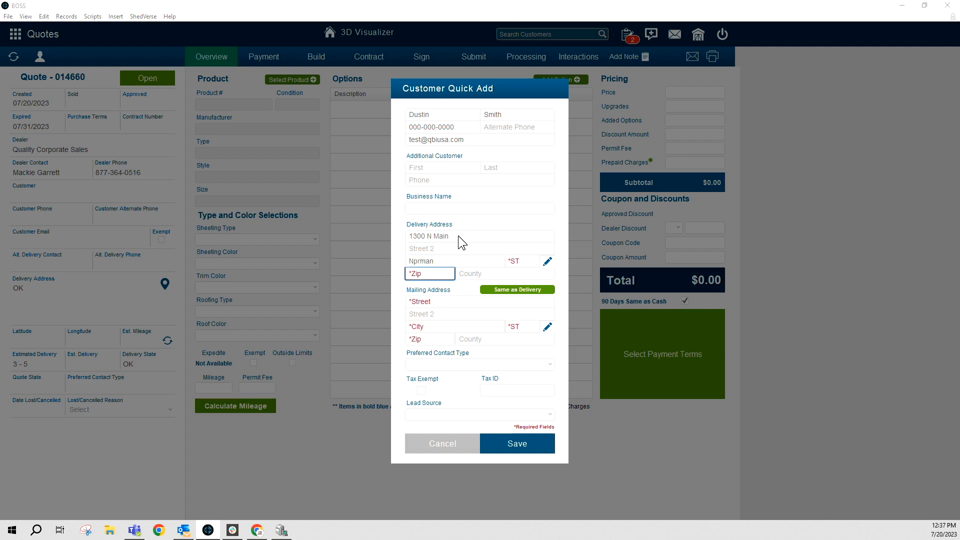
click(444, 257)
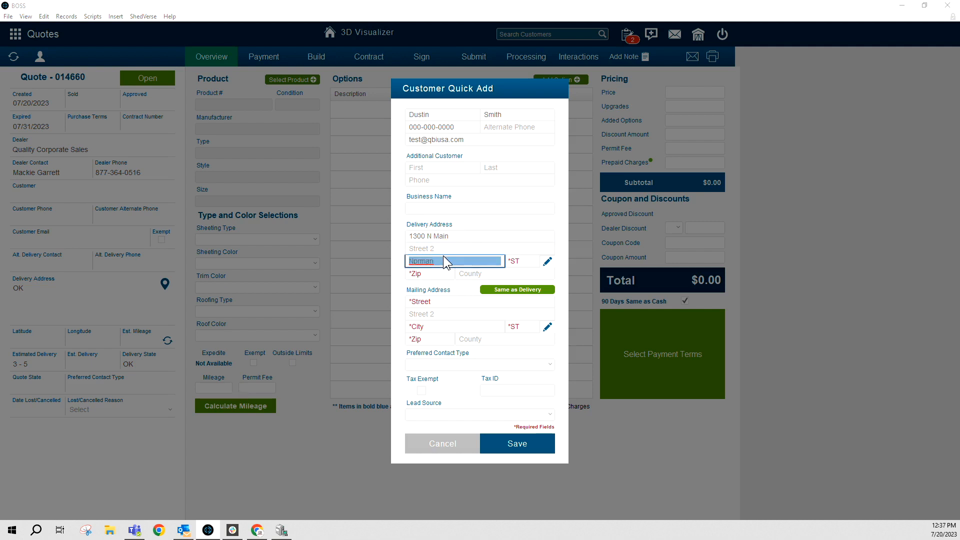
text(Norma)
click(546, 262)
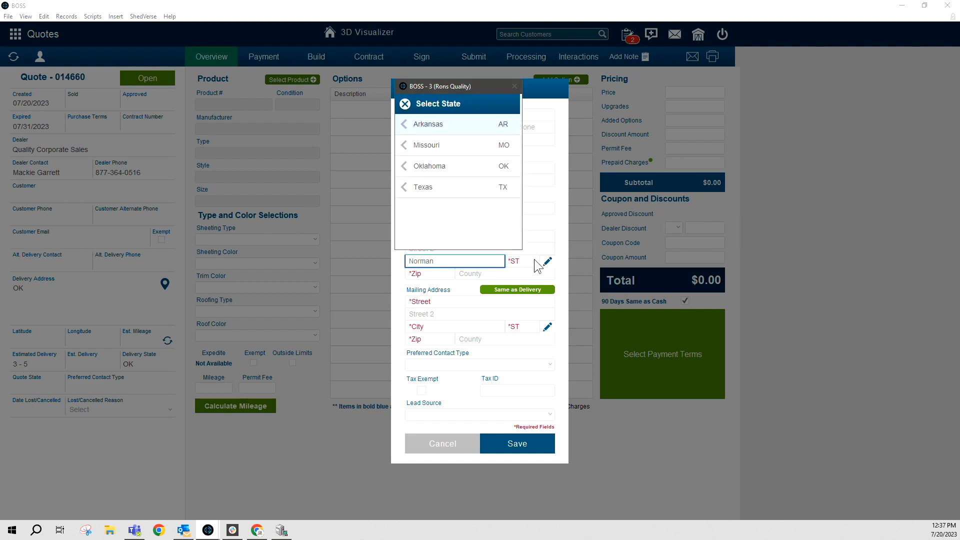
click(403, 167)
click(421, 276)
text(73072)
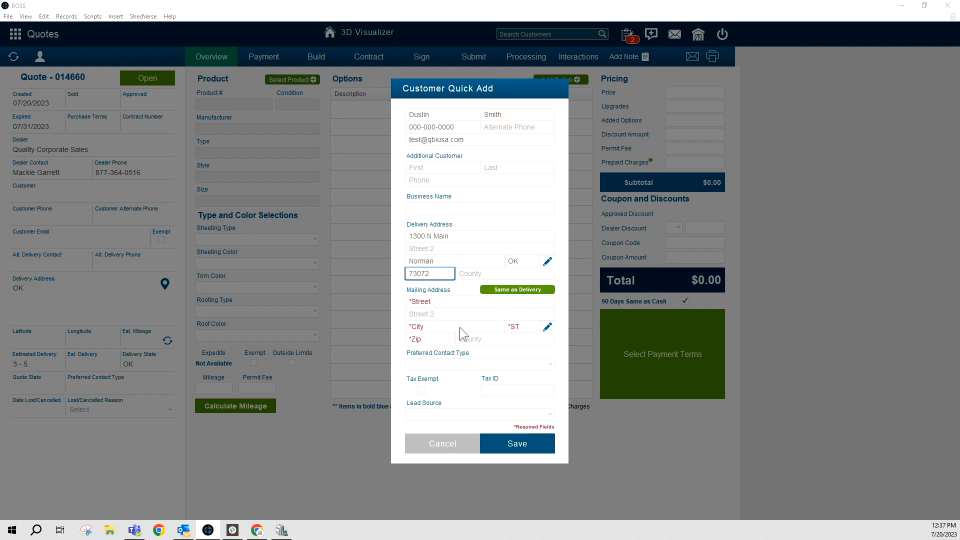
Copy the delivery address into the mailing address with Same as Delivery
click(442, 304)
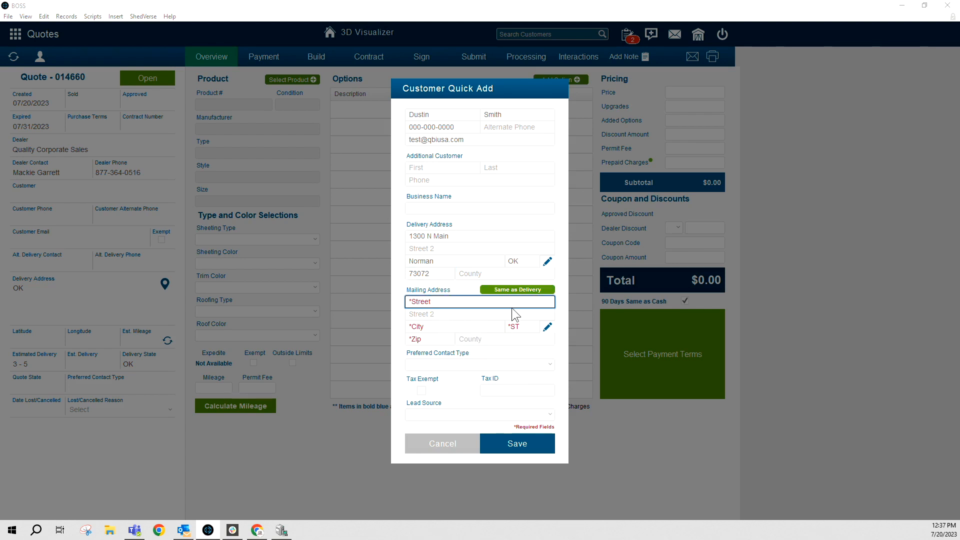
click(515, 288)
click(493, 365)
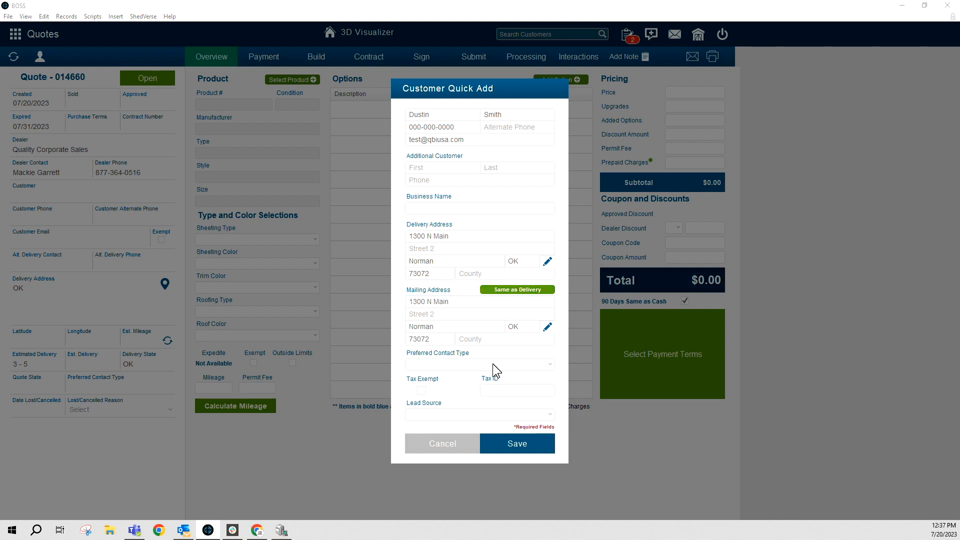
Set preferred contact to Email and lead source to Ad, then save the customer onto the quote
click(493, 364)
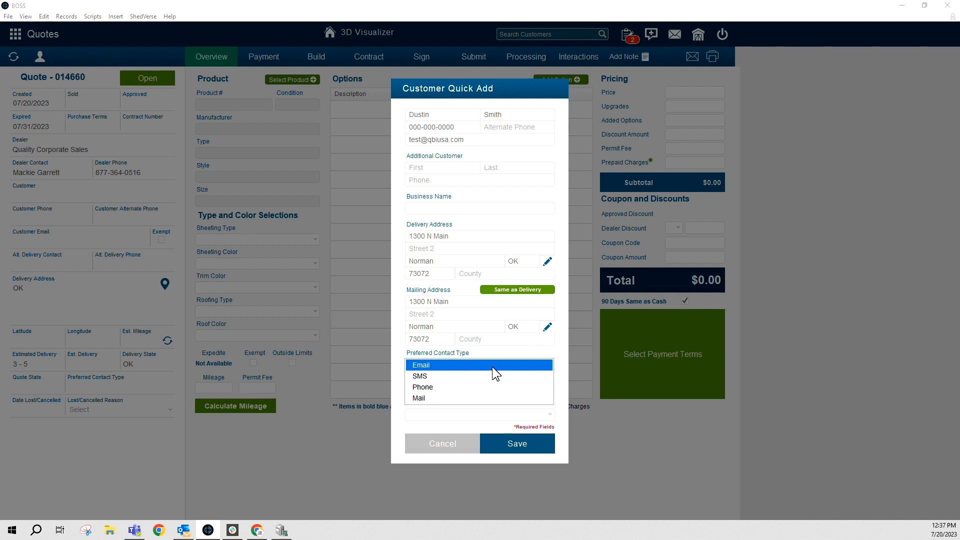
click(483, 365)
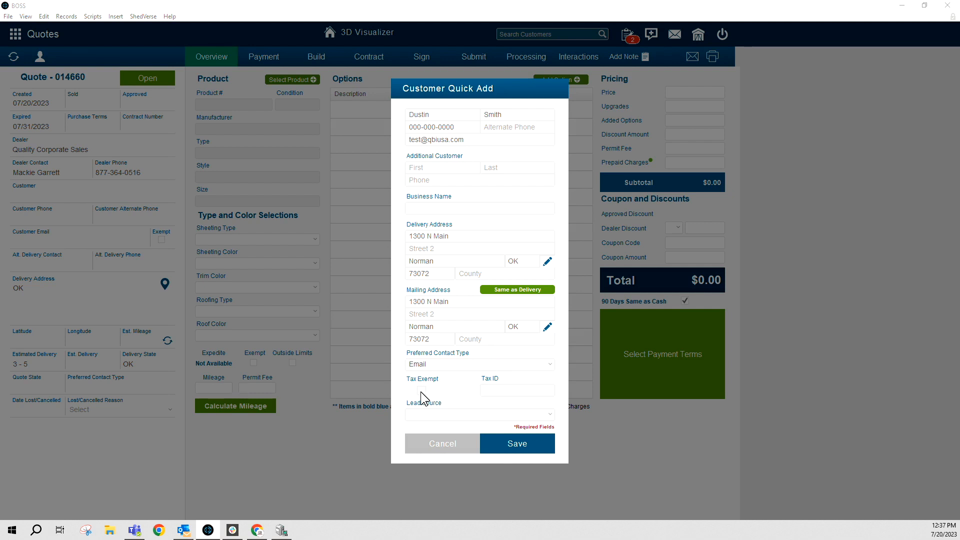
click(497, 415)
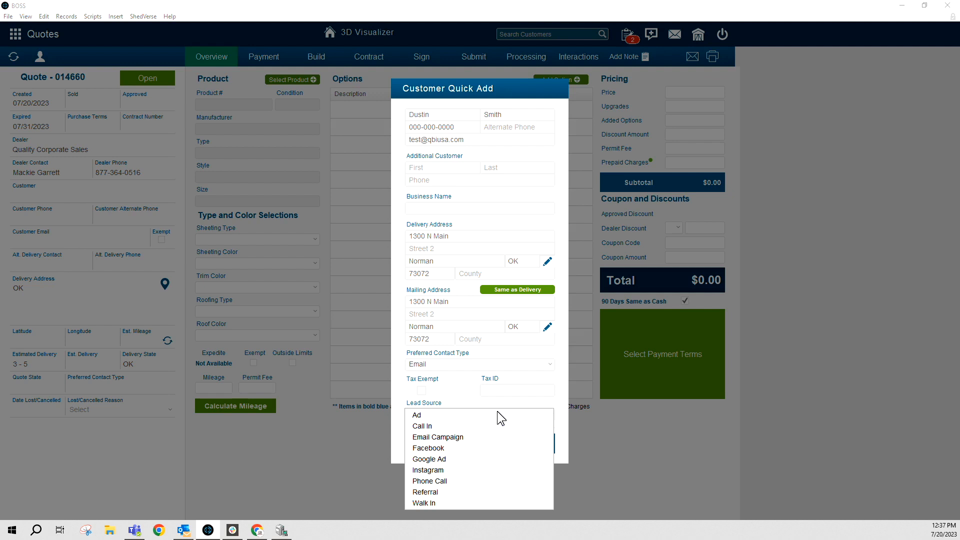
click(456, 415)
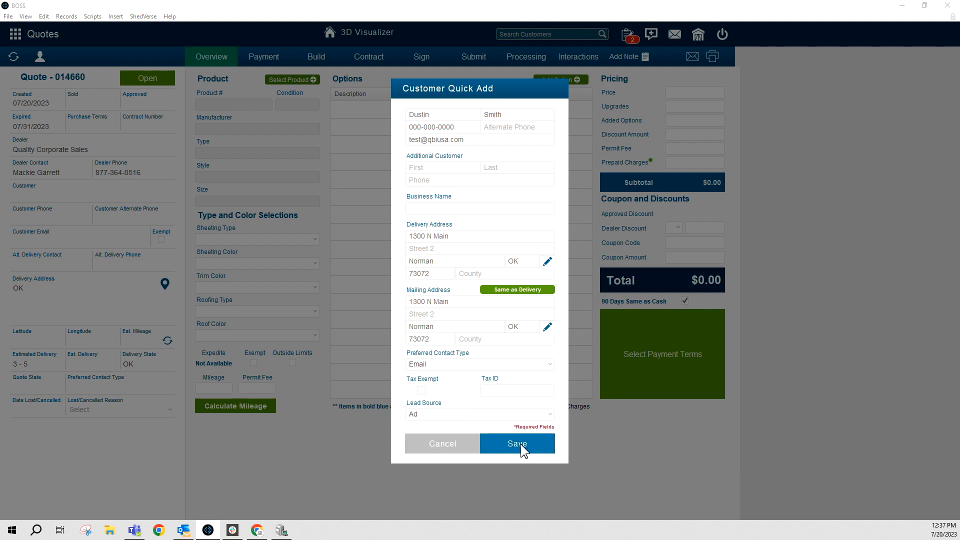
click(518, 444)
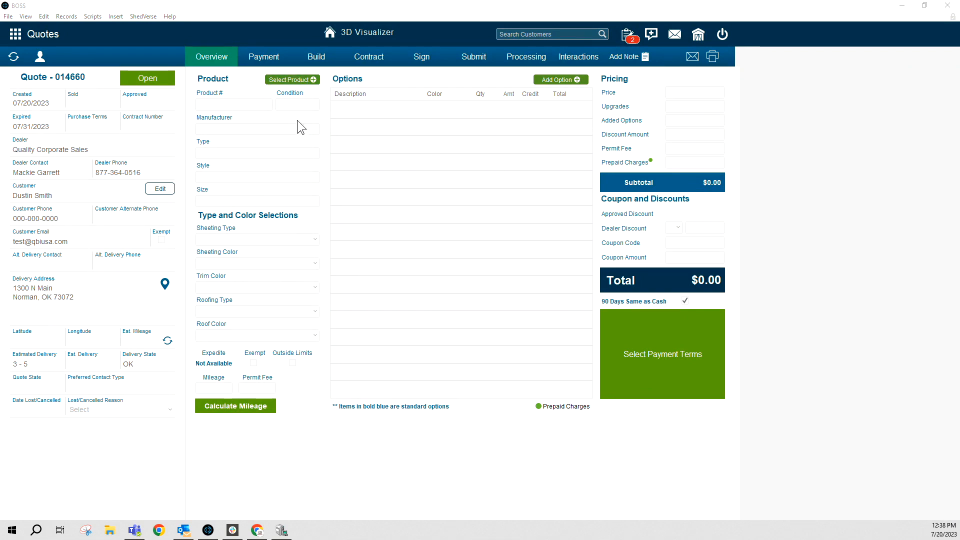
Add the 10x16 Studio building (ST 1016) from the Studio-filtered product catalogue, totaling $5,745.00
click(298, 82)
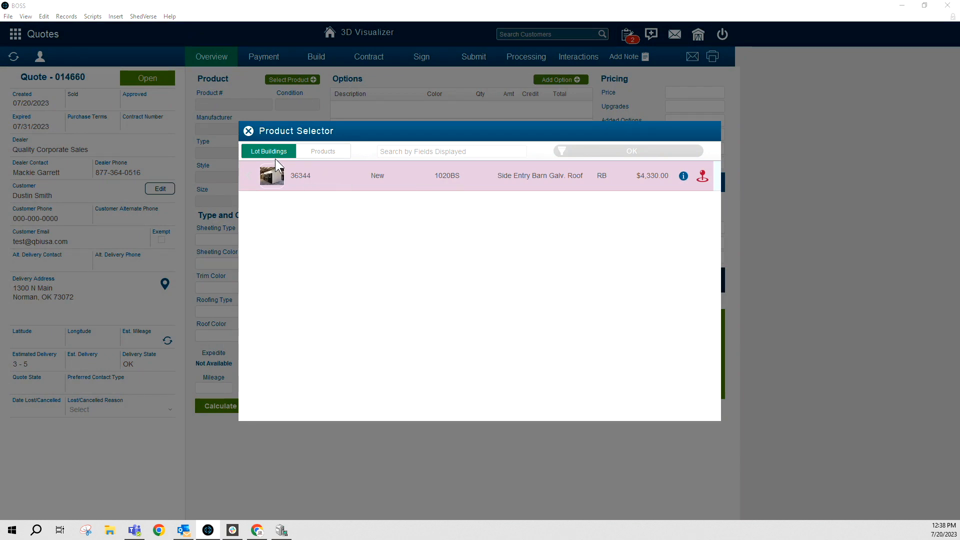
click(329, 153)
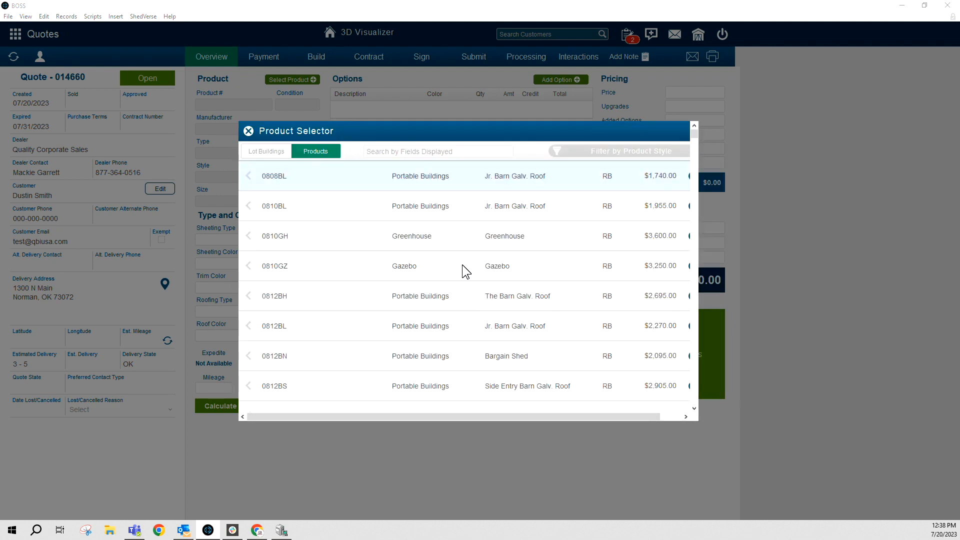
click(435, 150)
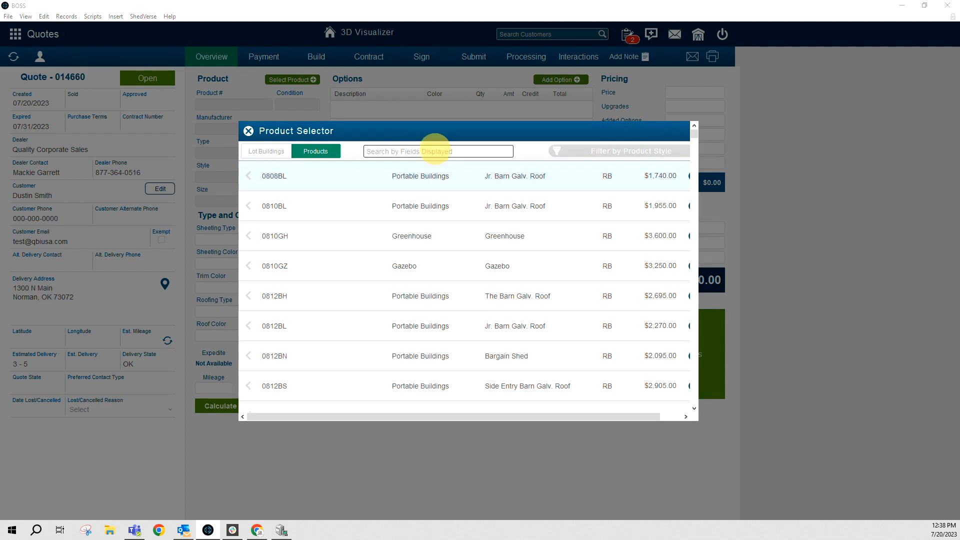
scroll(394, 299, down, 9)
scroll(524, 277, up, 9)
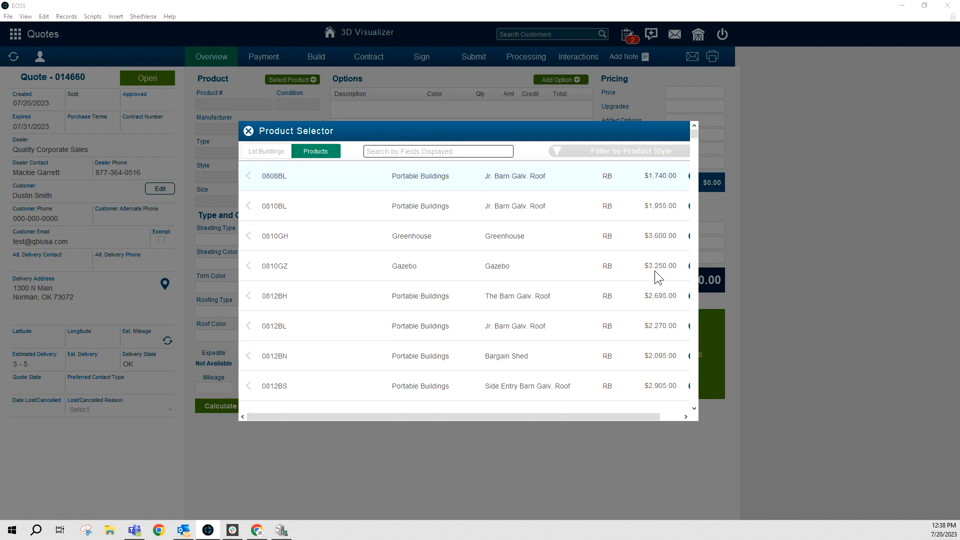
click(640, 156)
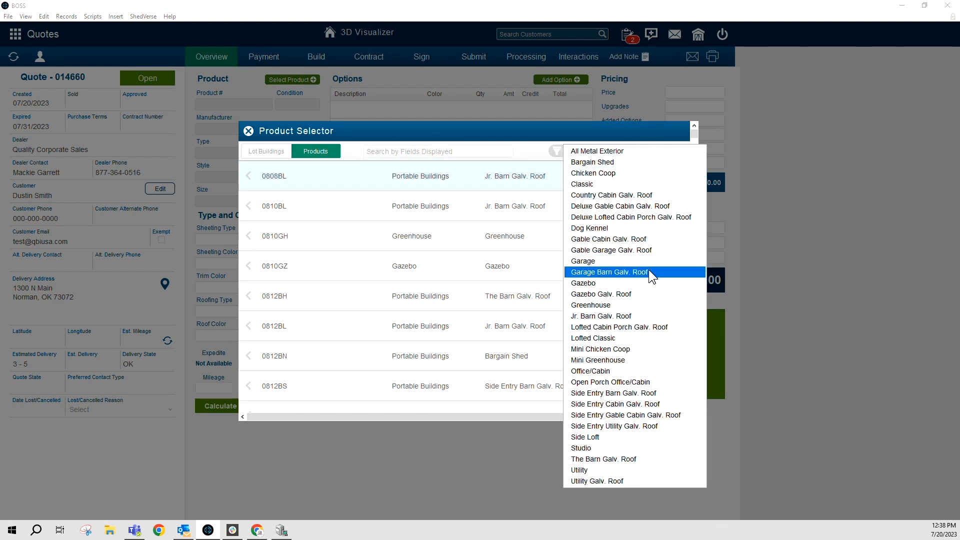
click(641, 448)
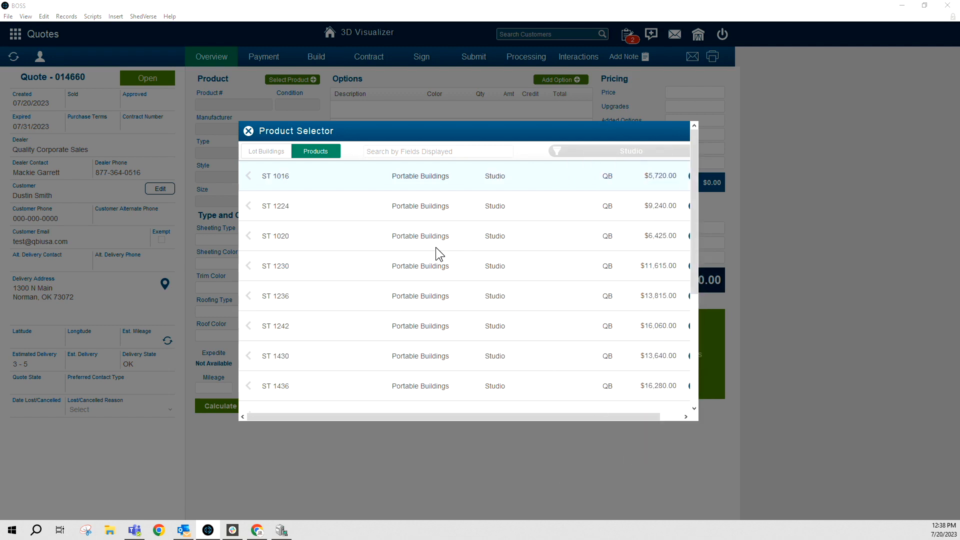
scroll(437, 247, down, 1)
scroll(436, 247, down, 2)
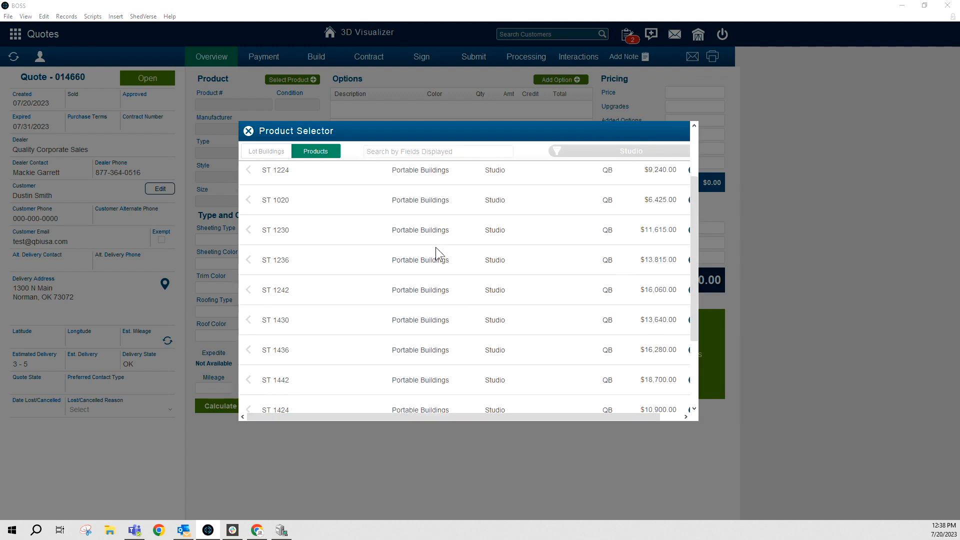
scroll(437, 247, up, 2)
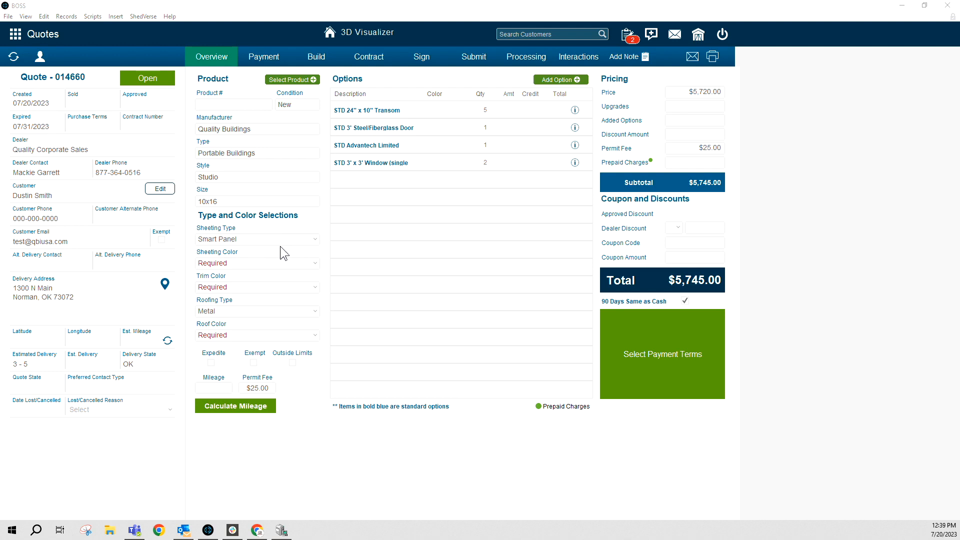
Set the trim and roof colours to White
click(239, 262)
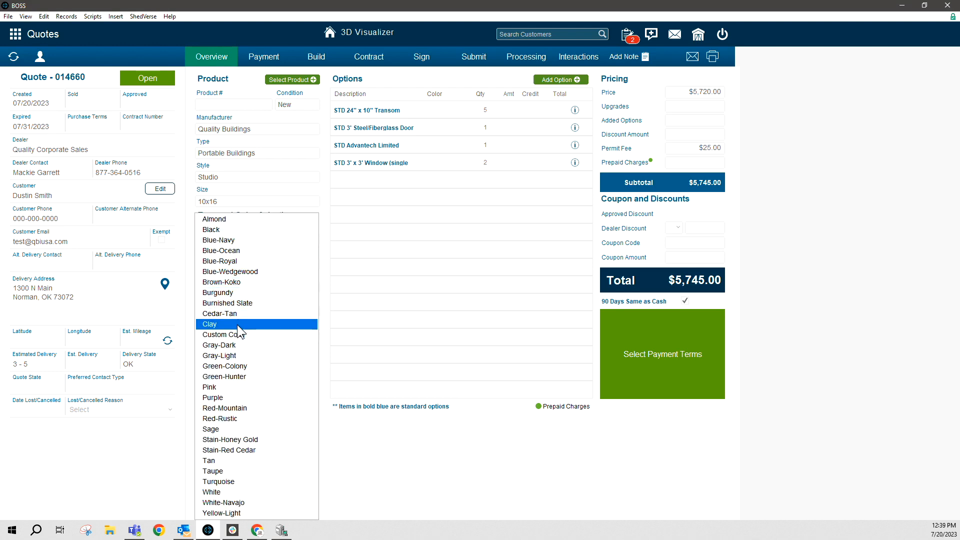
click(238, 346)
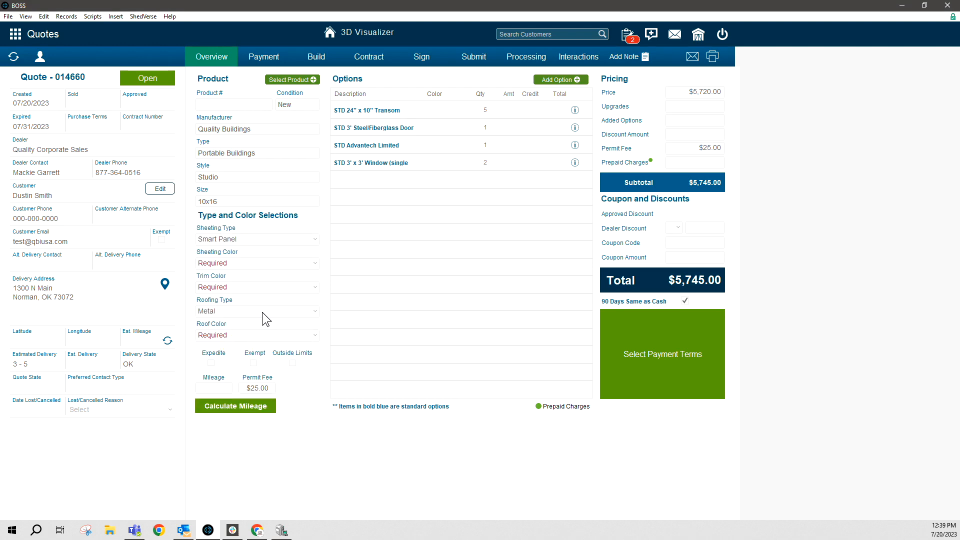
click(298, 288)
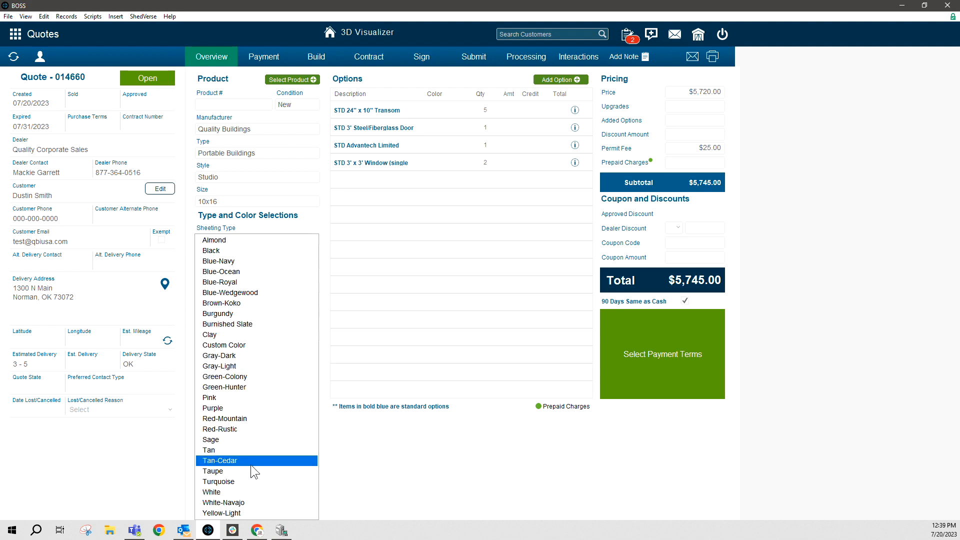
click(248, 491)
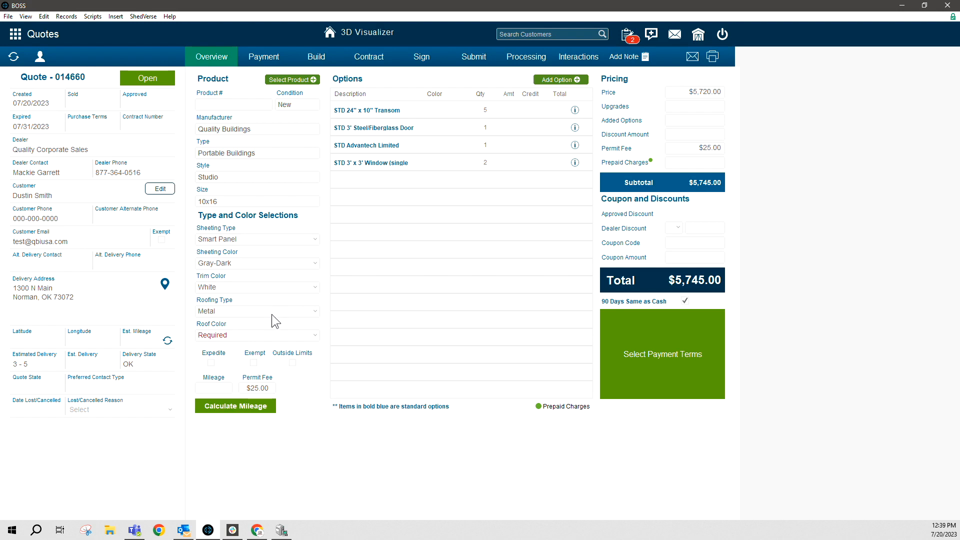
click(266, 336)
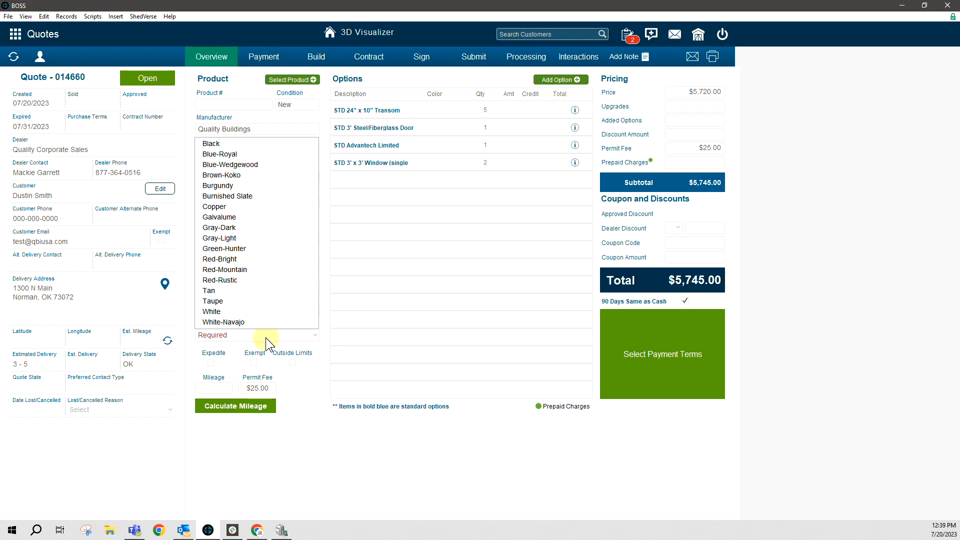
click(260, 310)
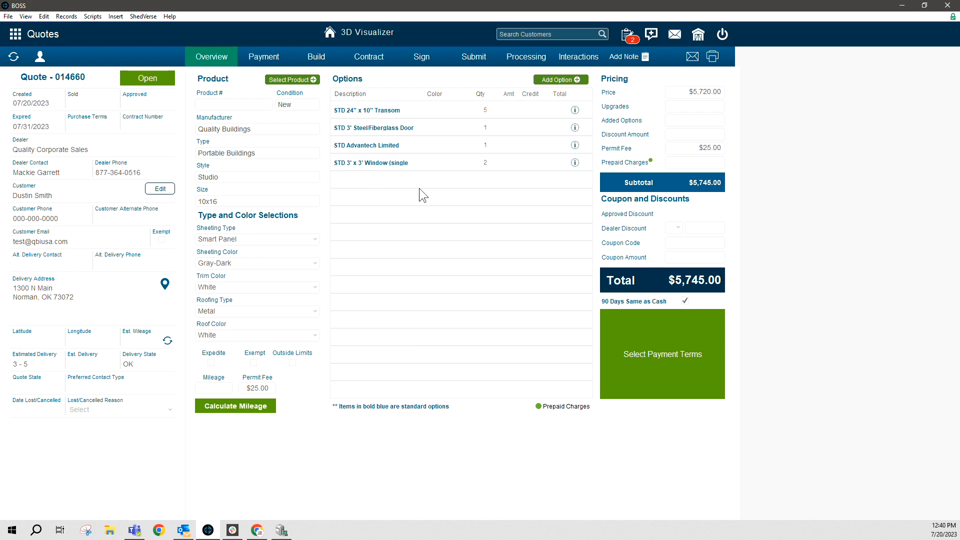
Set the standard 3' Steel/Fiberglass Door quantity to 0 for an $81.25 credit, then open Add Option
click(485, 129)
click(484, 129)
click(559, 80)
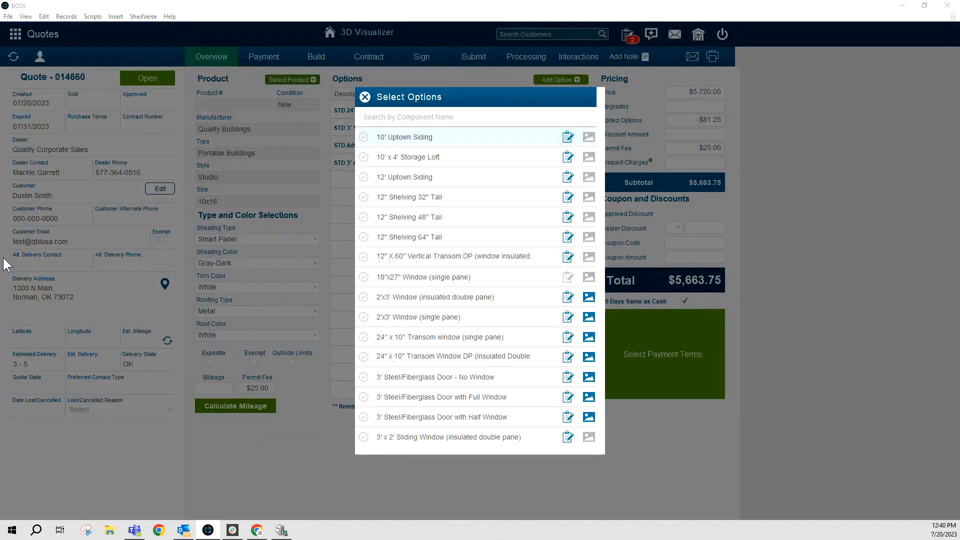
Add the $275.00 3' Steel/Fiberglass Door with Half Window option, bringing the total to $5,938.75
scroll(464, 202, down, 5)
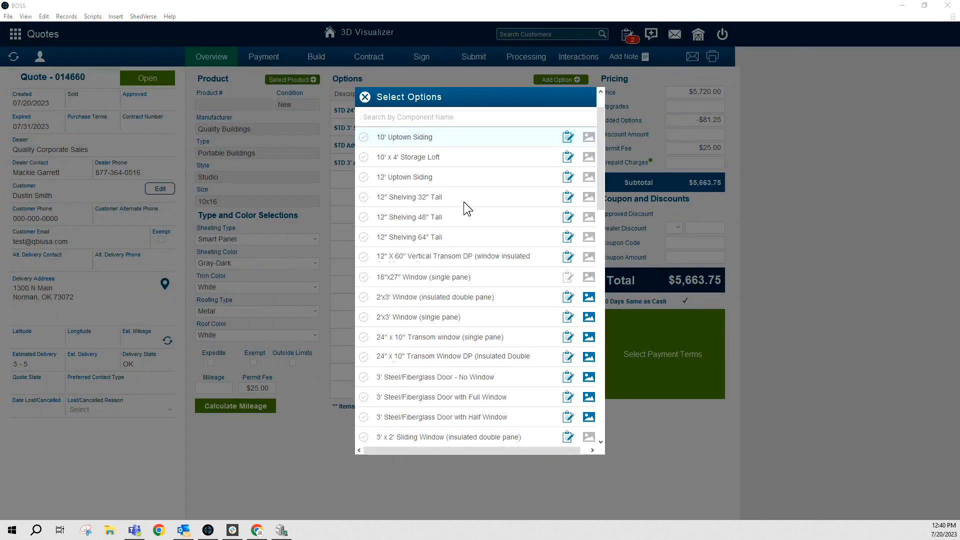
scroll(464, 202, down, 5)
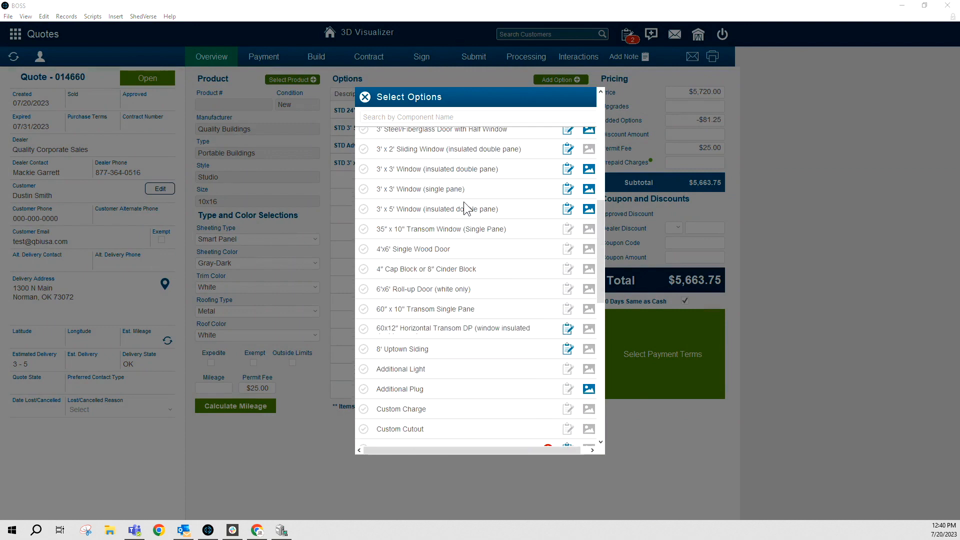
scroll(464, 202, down, 5)
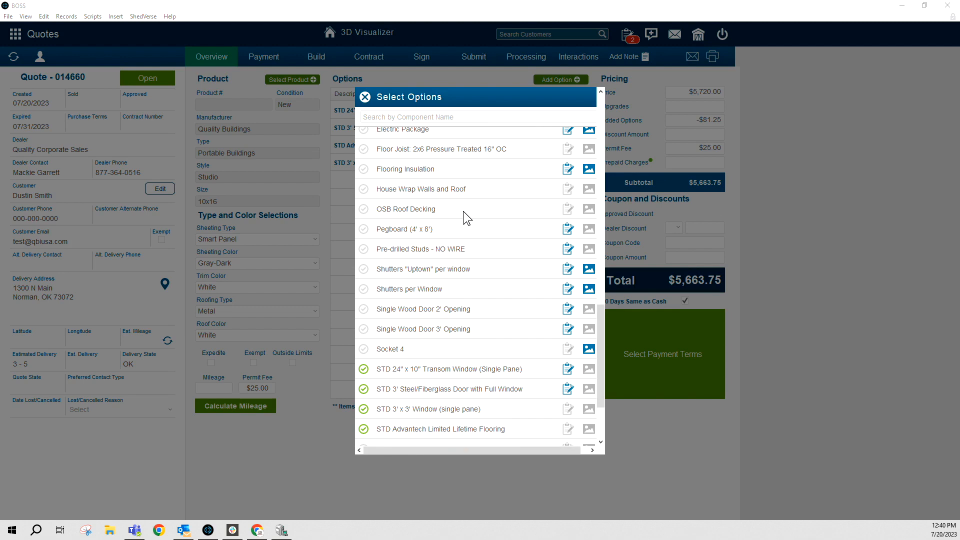
scroll(454, 385, up, 6)
scroll(453, 371, up, 10)
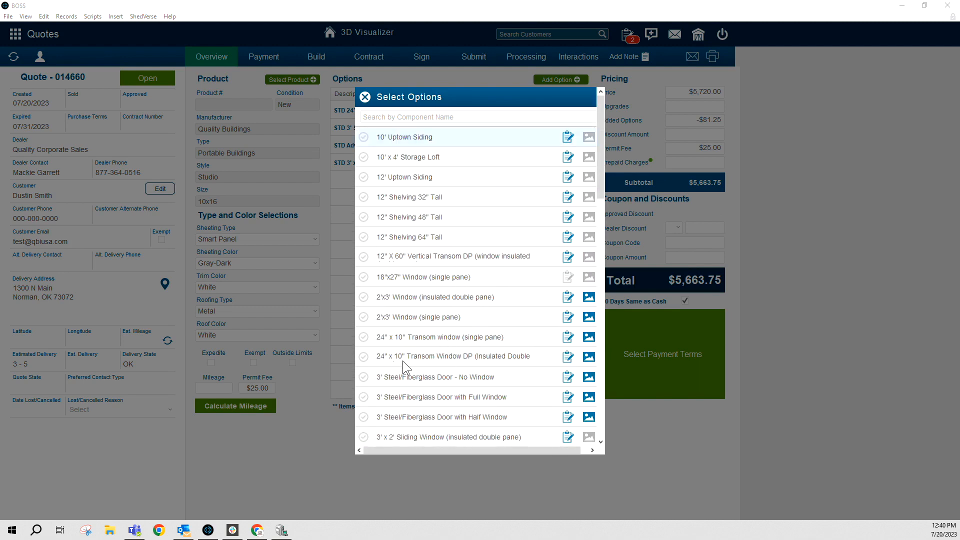
scroll(408, 369, down, 1)
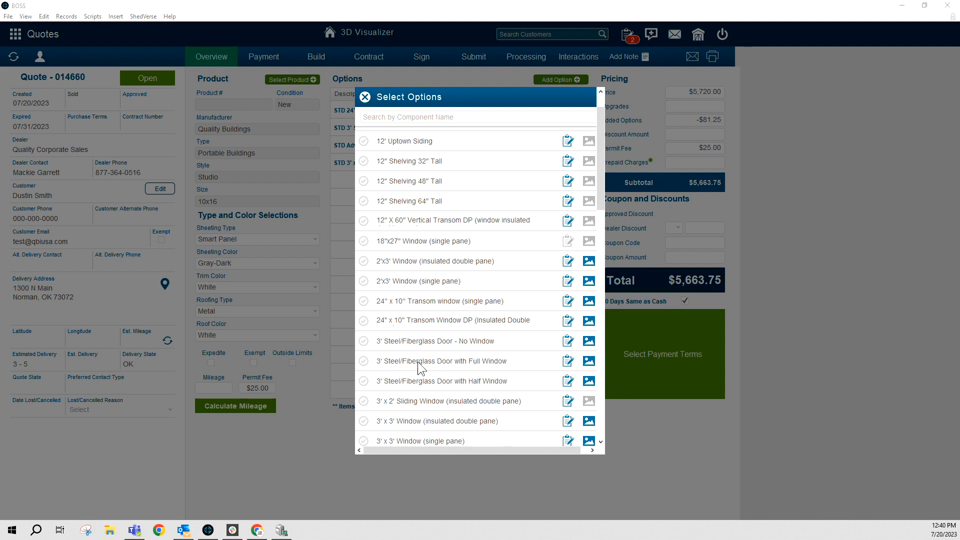
click(364, 383)
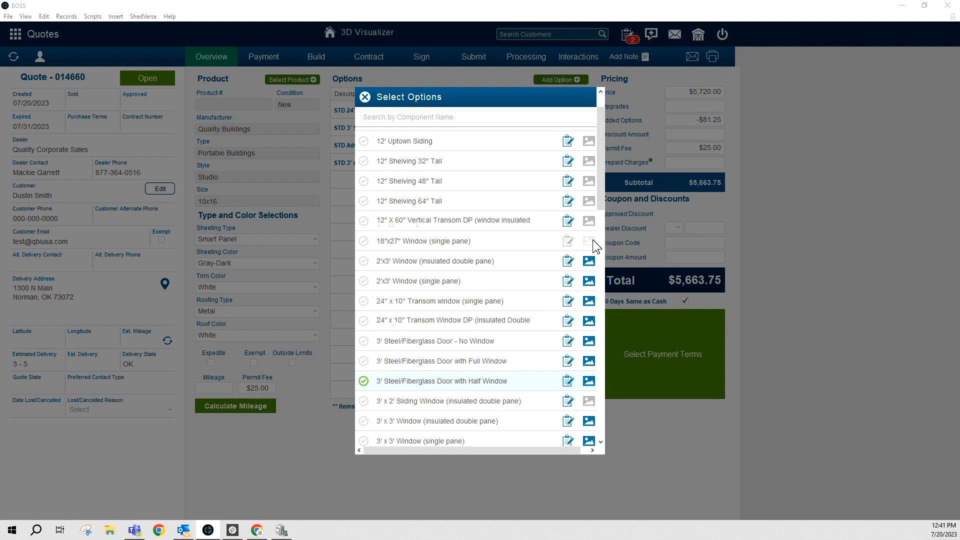
click(589, 383)
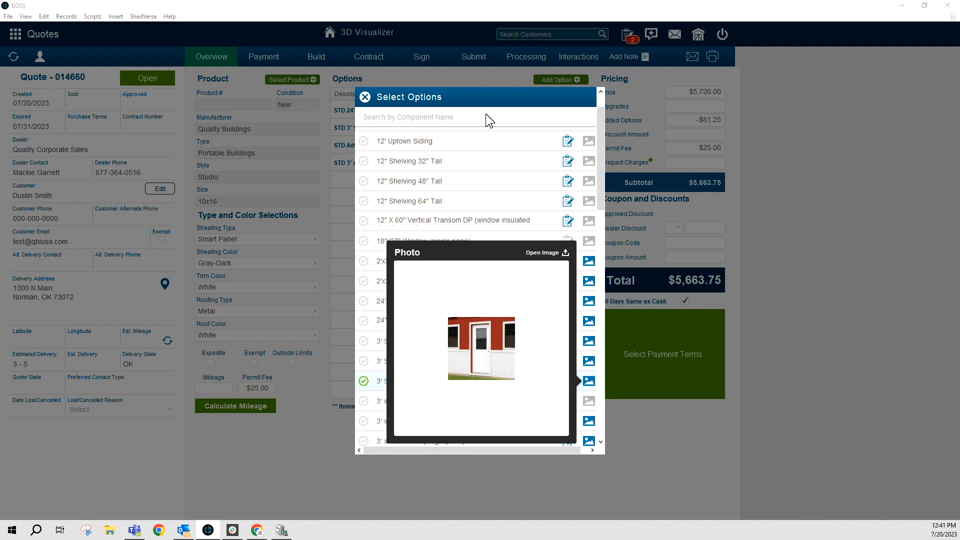
click(502, 97)
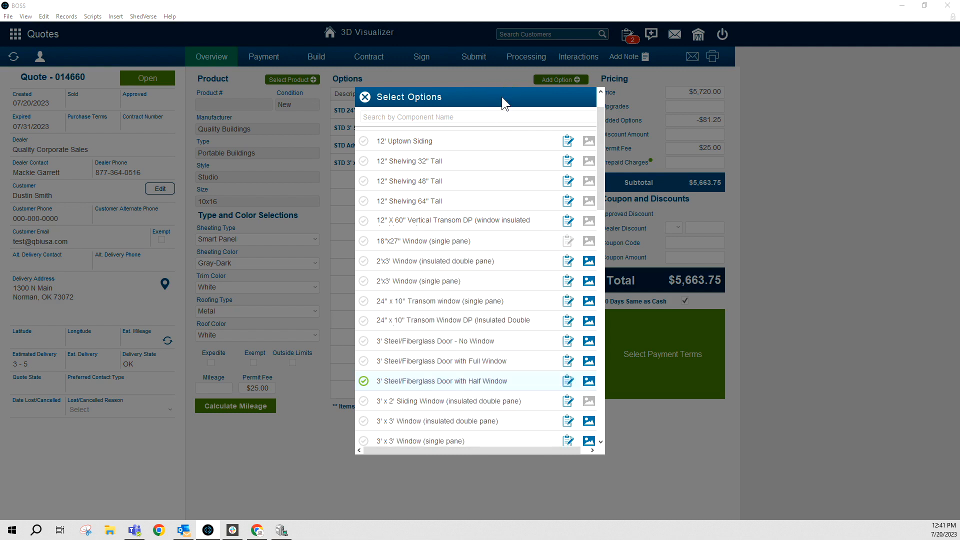
click(364, 382)
click(364, 97)
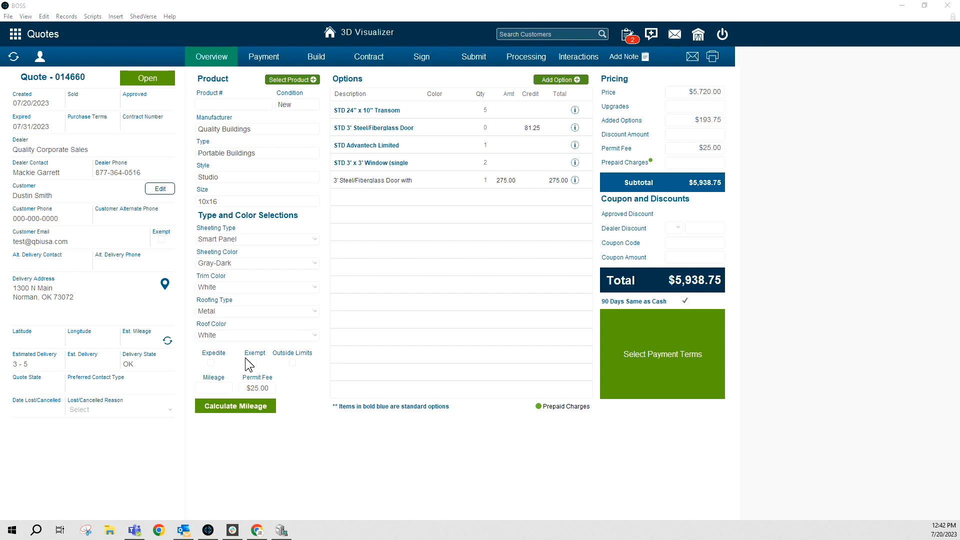
Check Exempt for tax-exempt status, leaving Expedite and Outside Limits off at $5,938.75
click(210, 362)
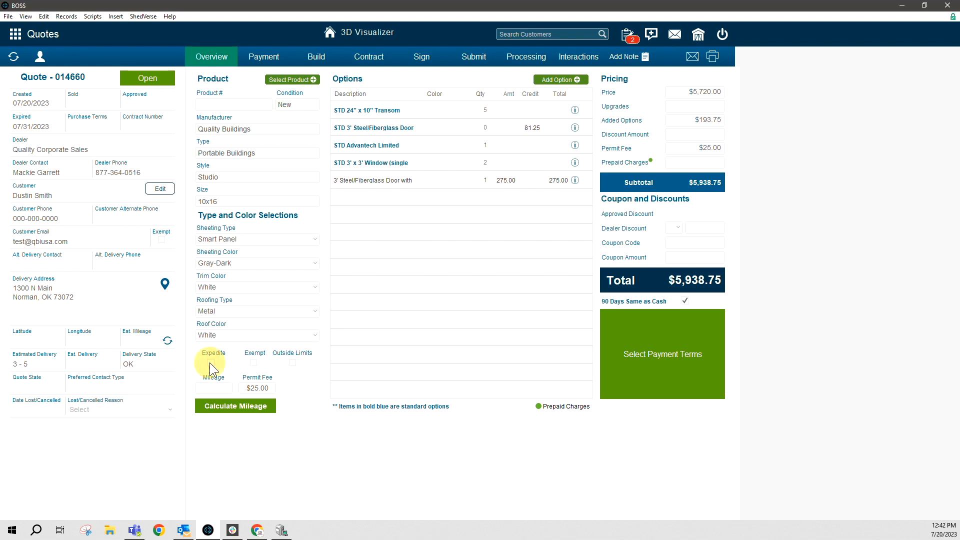
click(211, 362)
click(212, 363)
click(253, 363)
click(293, 363)
click(293, 363)
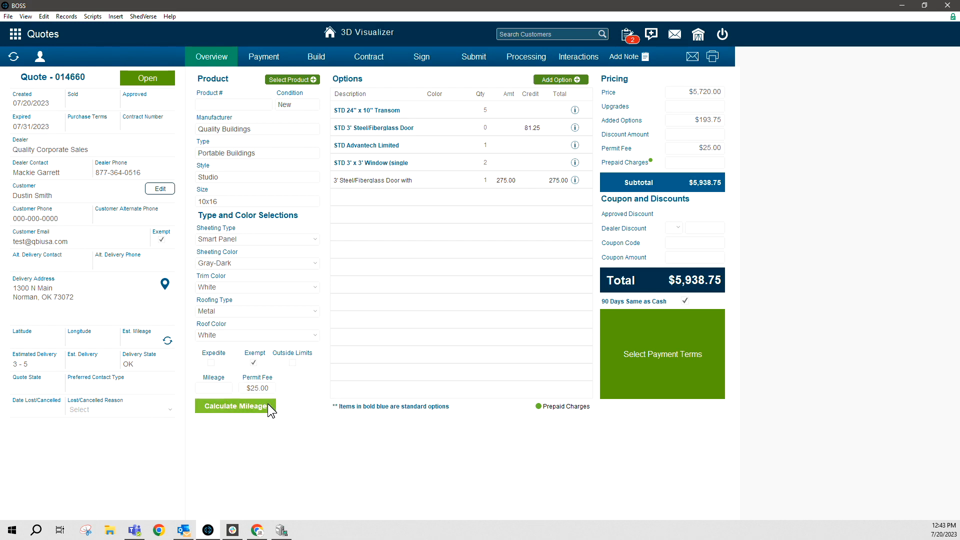
click(215, 389)
text(200)
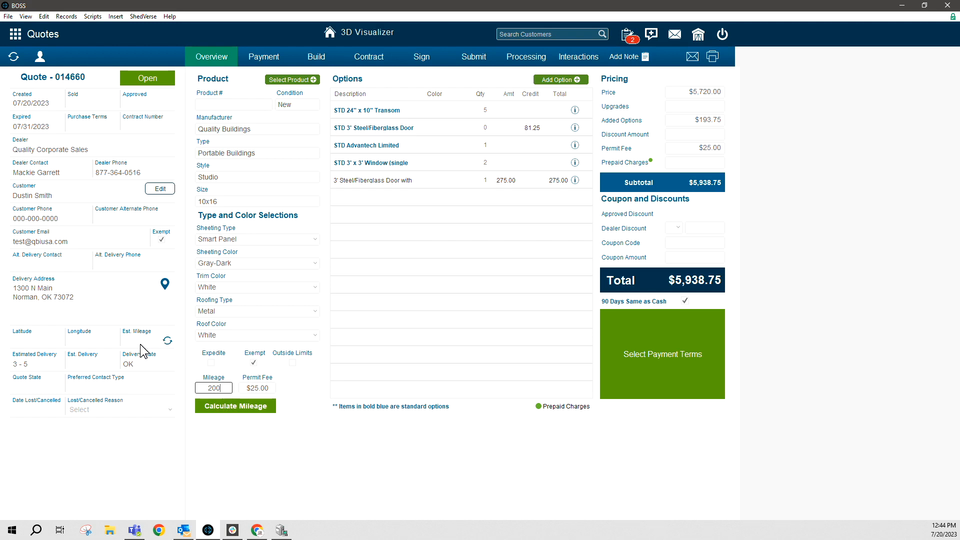
double_click(214, 388)
key(BackSpace)
click(436, 476)
Choose dealer discount level 1, taking $118.51 off for a $5,820.24 total
click(680, 229)
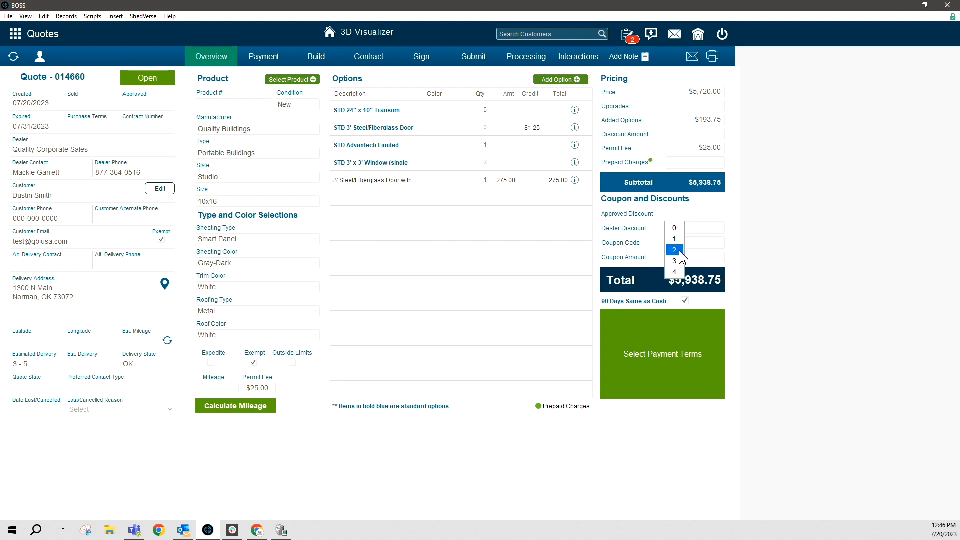
click(680, 238)
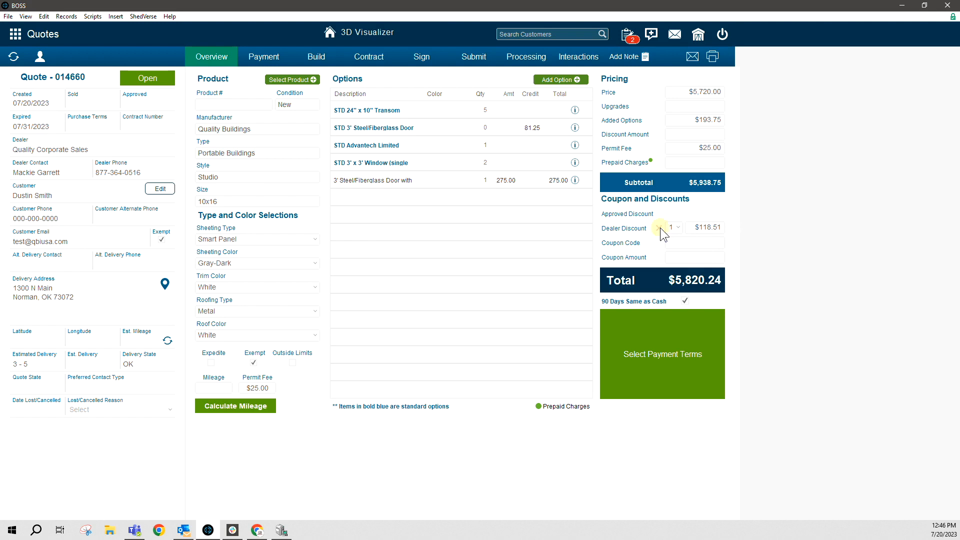
Enter coupon code MD in place of the dealer discount and apply it for a $295.69 coupon
click(690, 243)
text(MD)
click(647, 253)
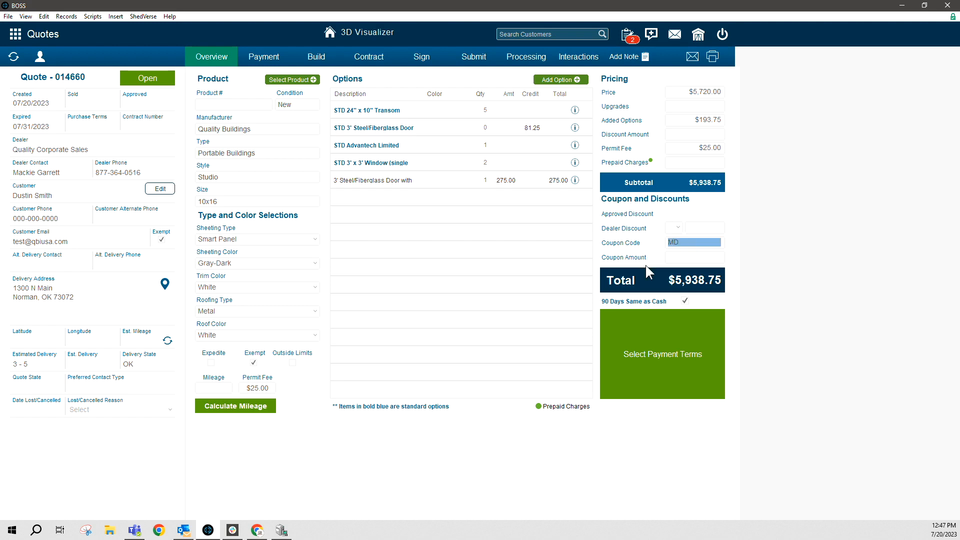